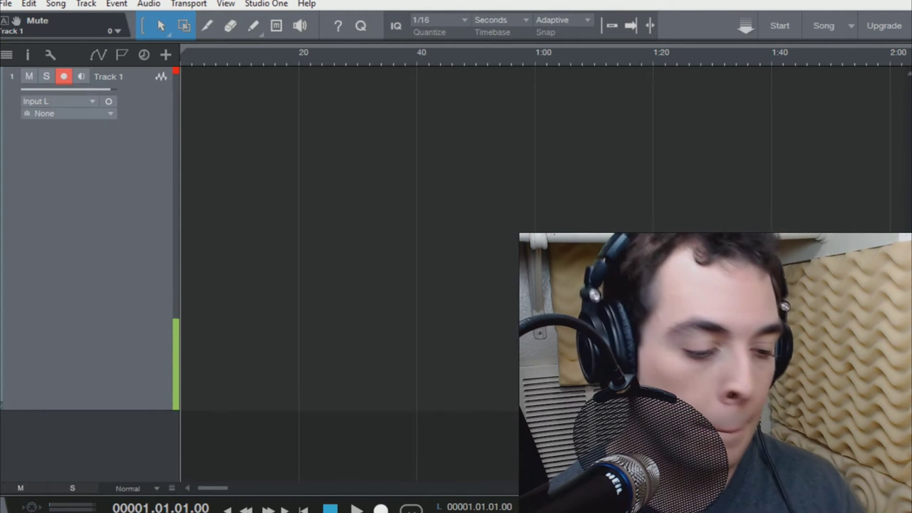
Record a voice take of about 45 seconds on Track 1 and raise the track's volume.
key("KP_Multiply")
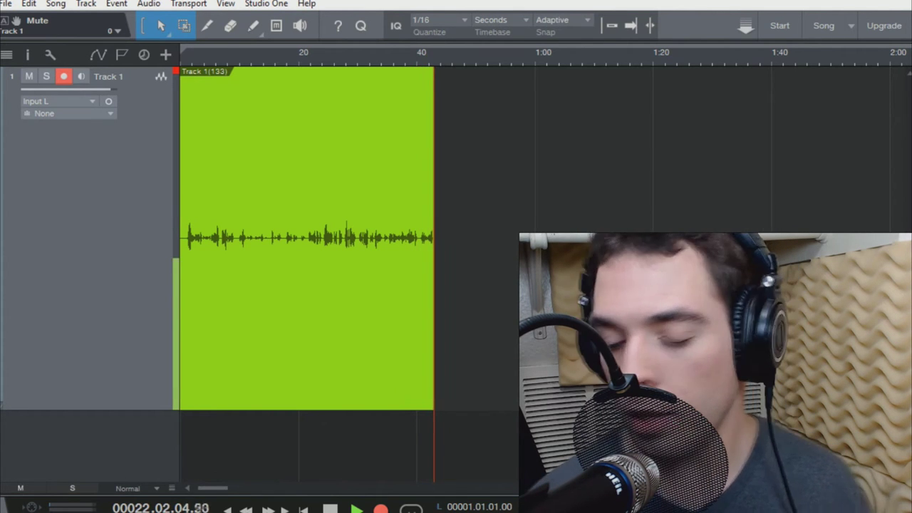
key("space")
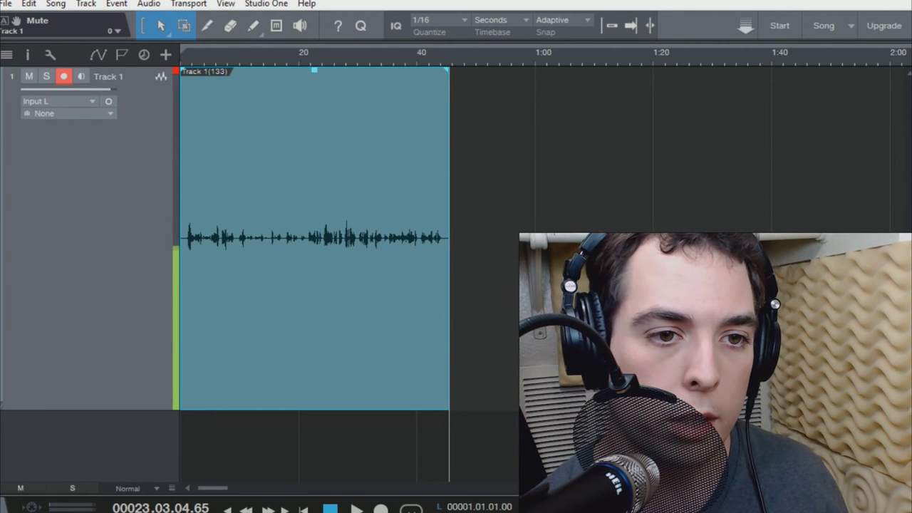
left_click_drag(106, 89, 115, 89)
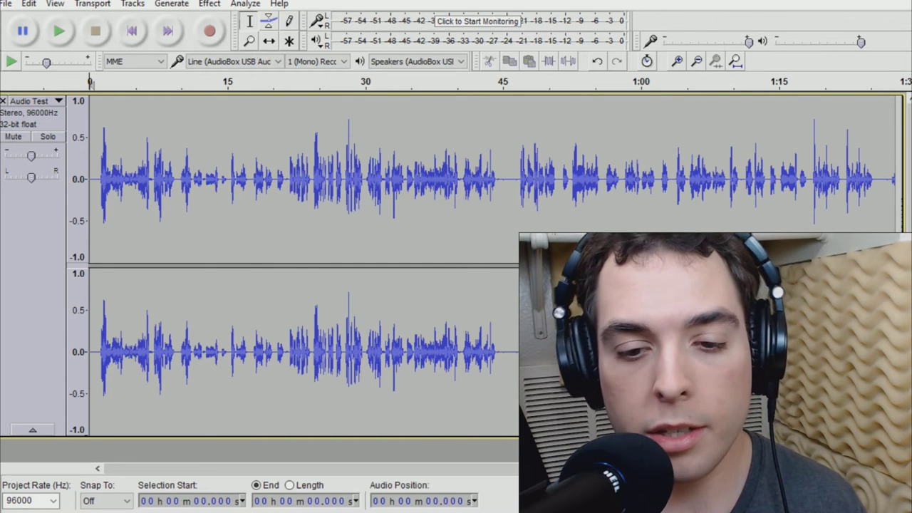
In Audacity, convert the entire Audio Test stereo track to mono and enlarge the track's height.
key("ctrl+a")
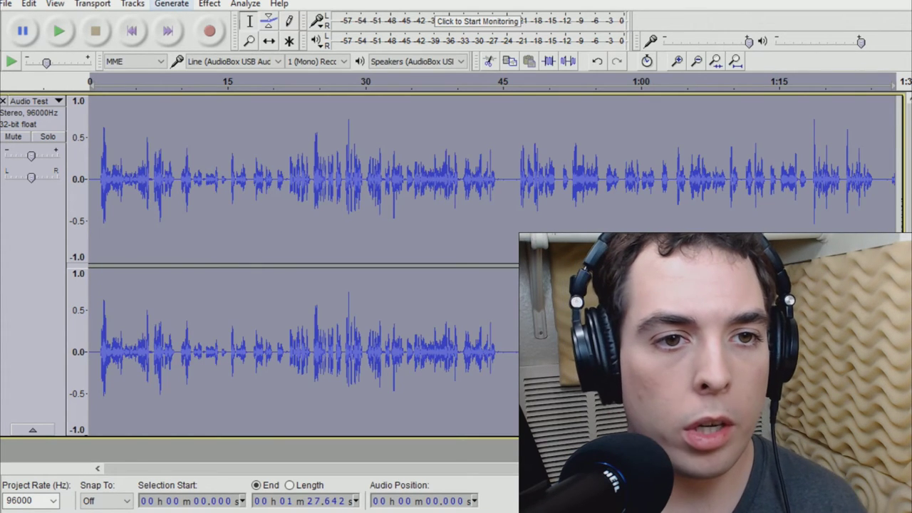
left_click(172, 3)
left_click(132, 3)
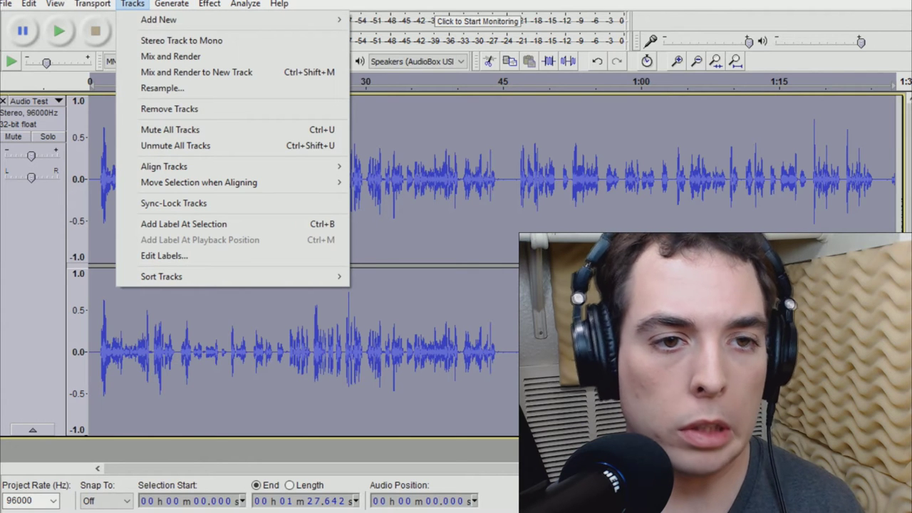
left_click(180, 40)
left_click_drag(285, 264, 284, 447)
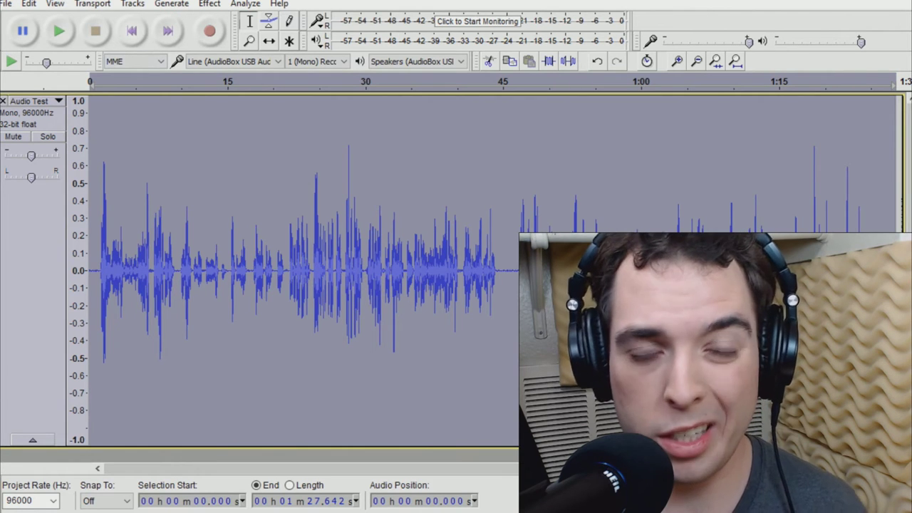
Listen to the recording from its start and again from the pause at about 44.5 seconds.
left_click(132, 32)
key("space")
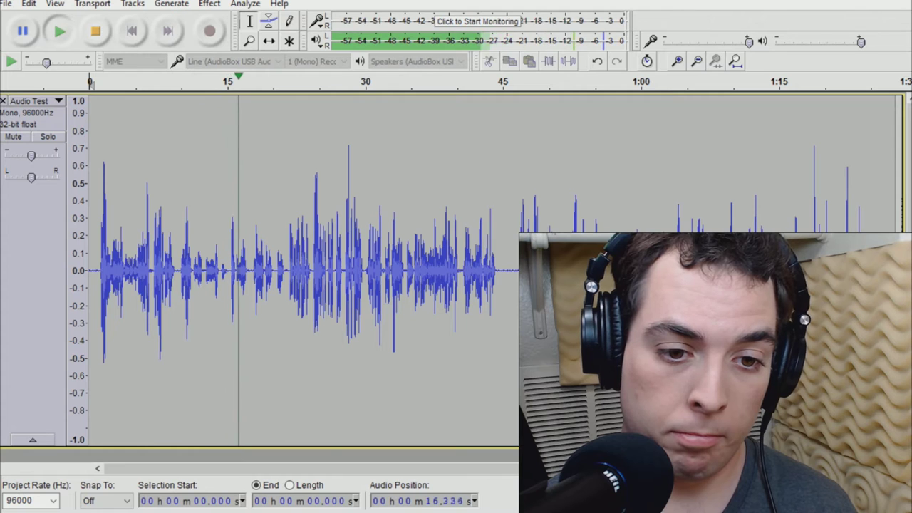
key("space")
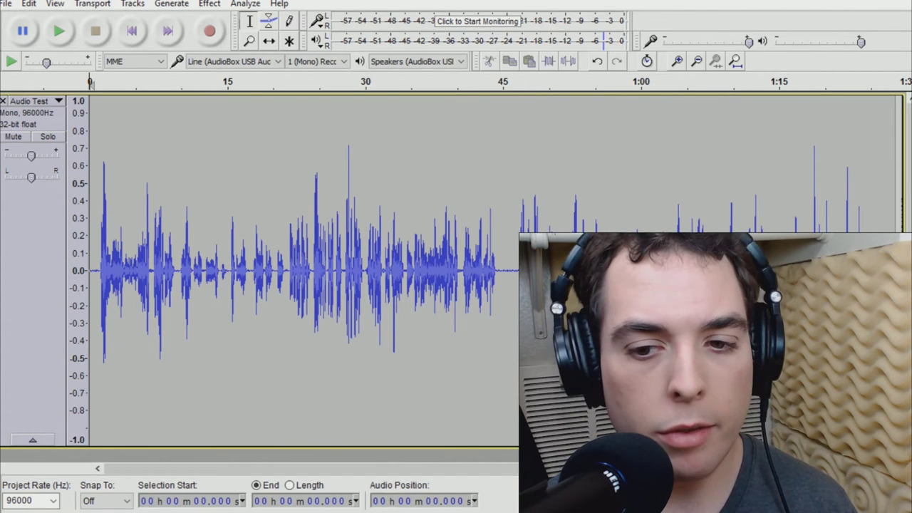
left_click(518, 271)
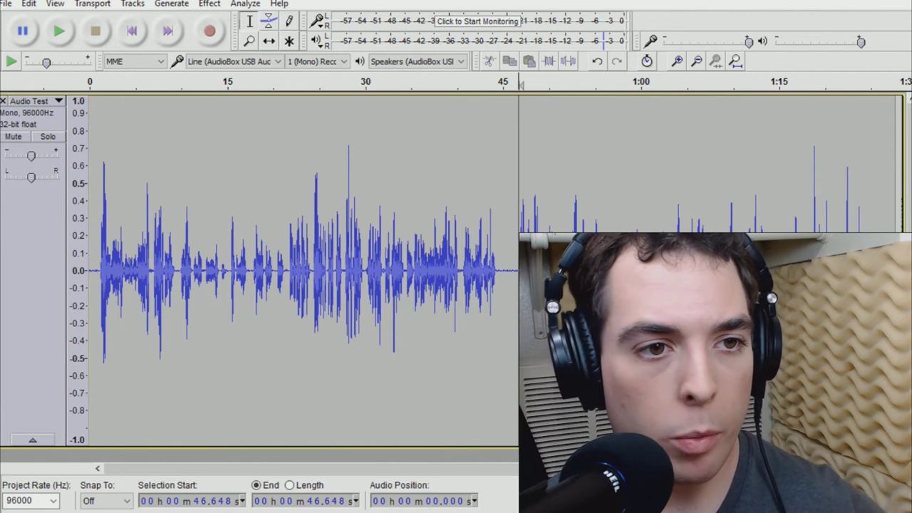
left_click(499, 270)
left_click(60, 34)
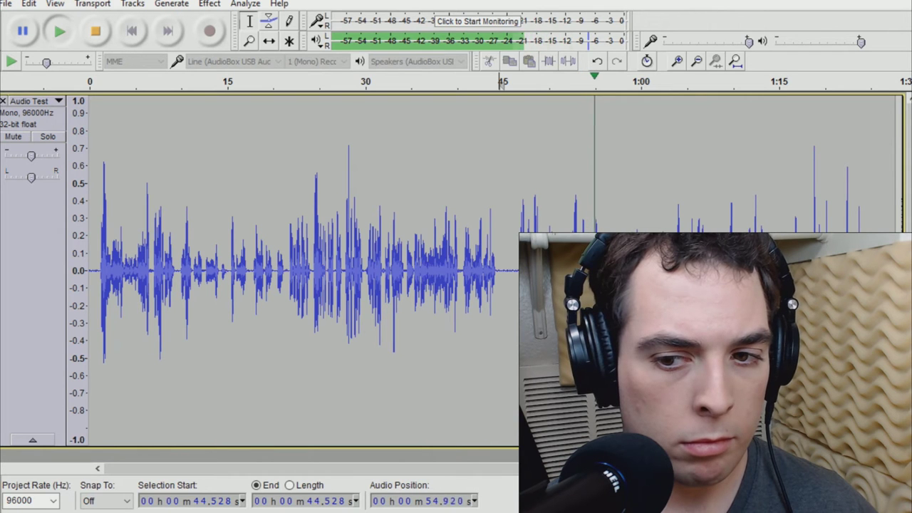
key("space")
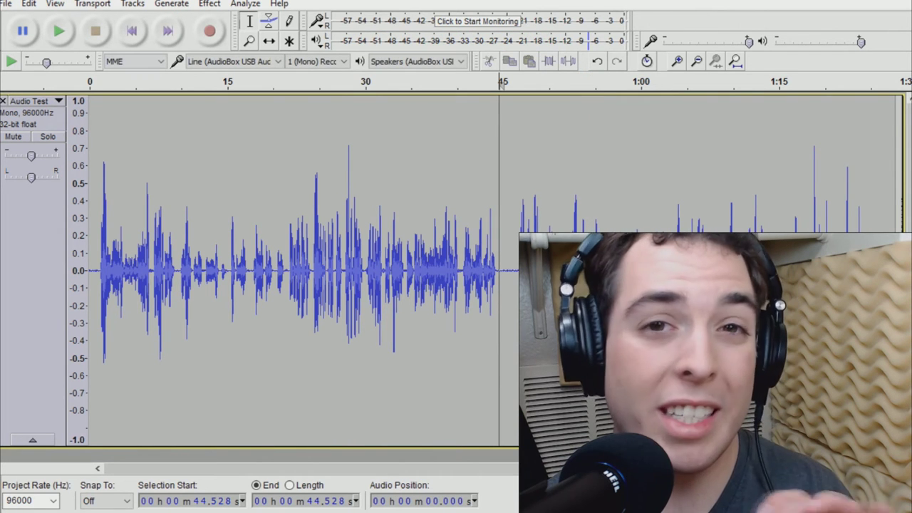
Delete the first part of the recording, from the track start up to about 44.2 seconds.
scroll(292, 271, "right", 3)
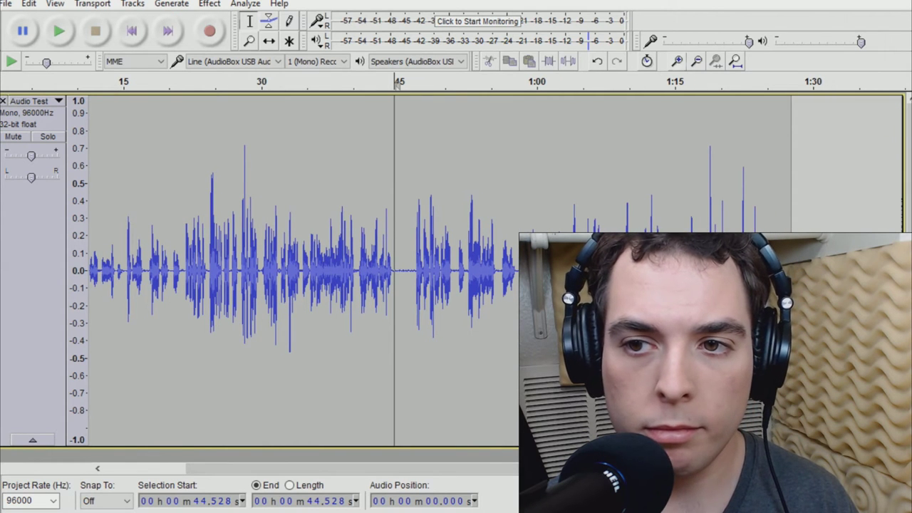
left_click(676, 61)
left_click(677, 61)
left_click(677, 60)
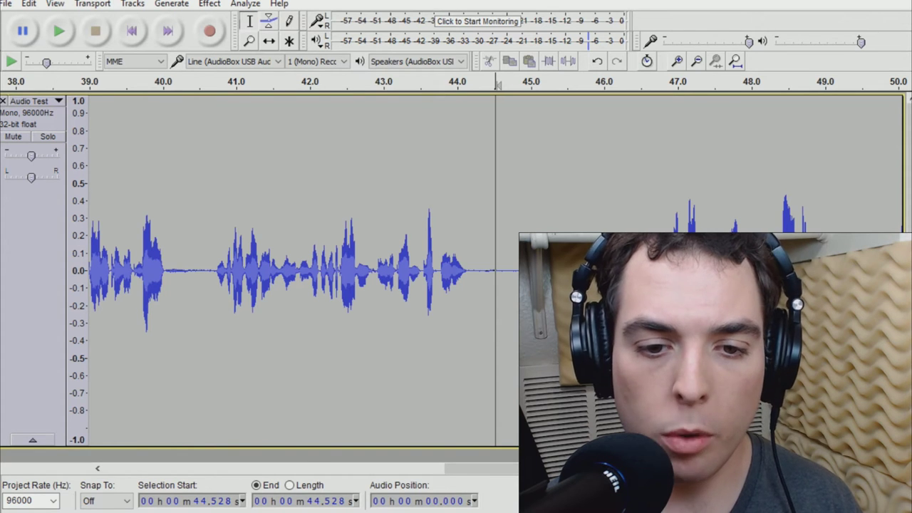
left_click_drag(474, 270, 67, 270)
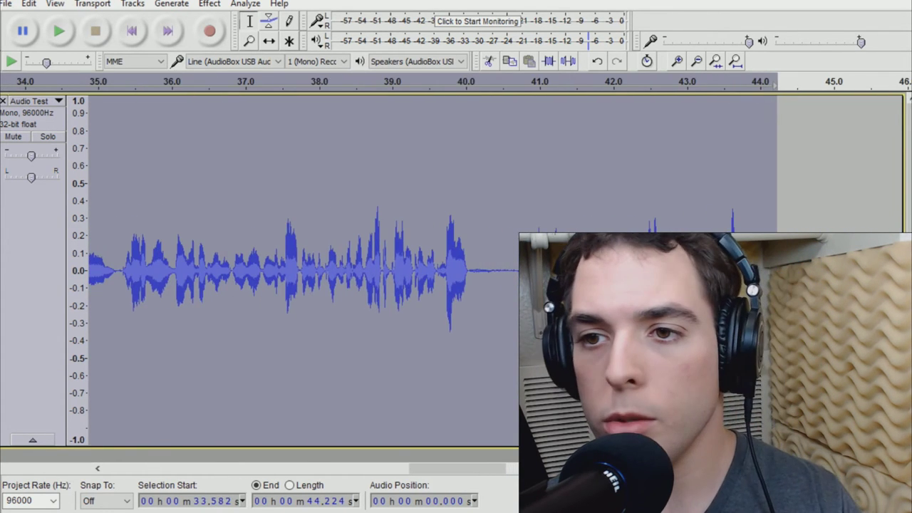
key("ctrl+3")
key("ctrl+3")
key("ctrl+3")
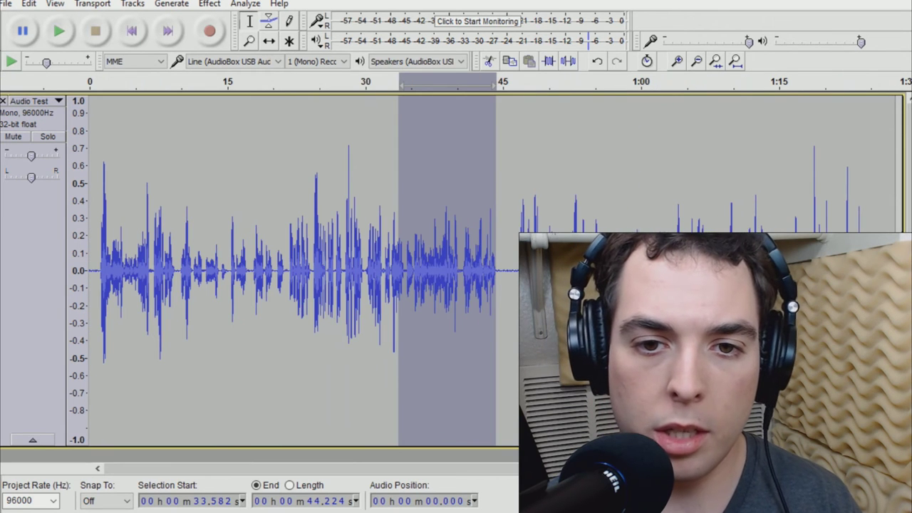
key("shift+Home")
key("Delete")
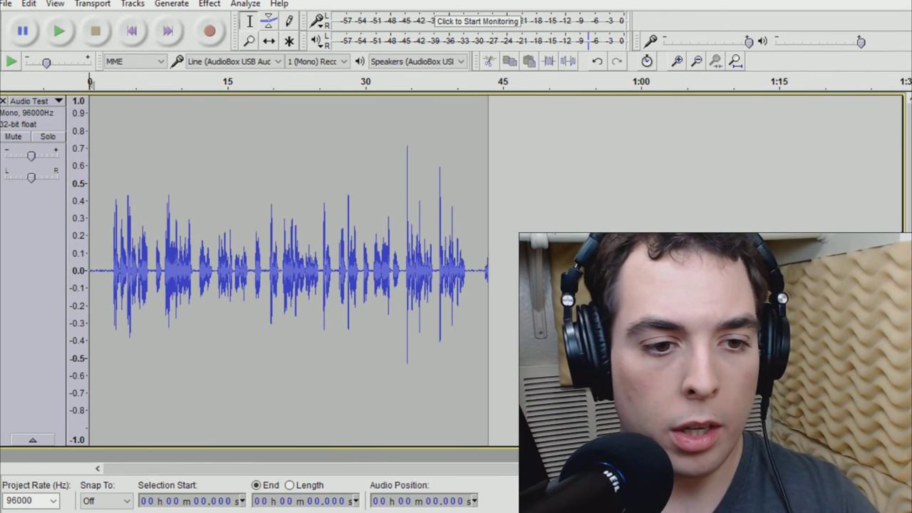
Play the silent passage at the start of the trimmed track to check its background noise.
key("ctrl+1")
key("ctrl+1")
key("ctrl+1")
key("ctrl+1")
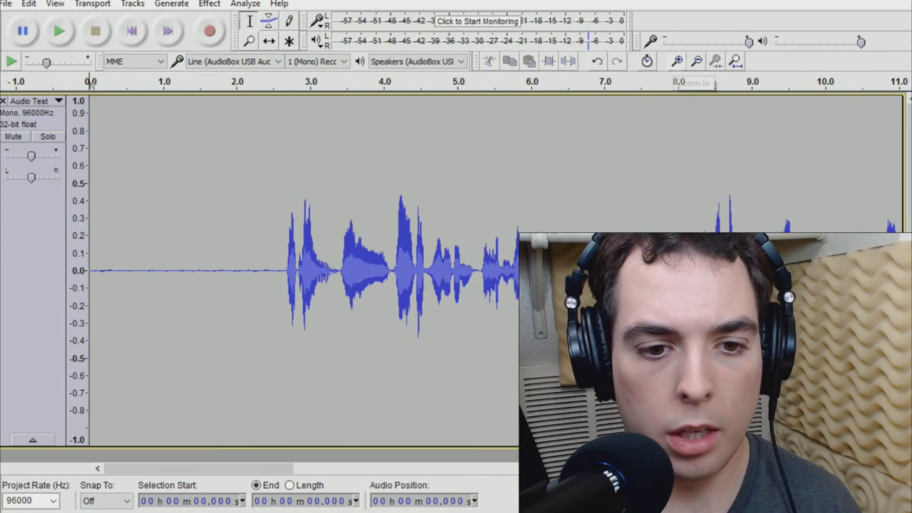
key("space")
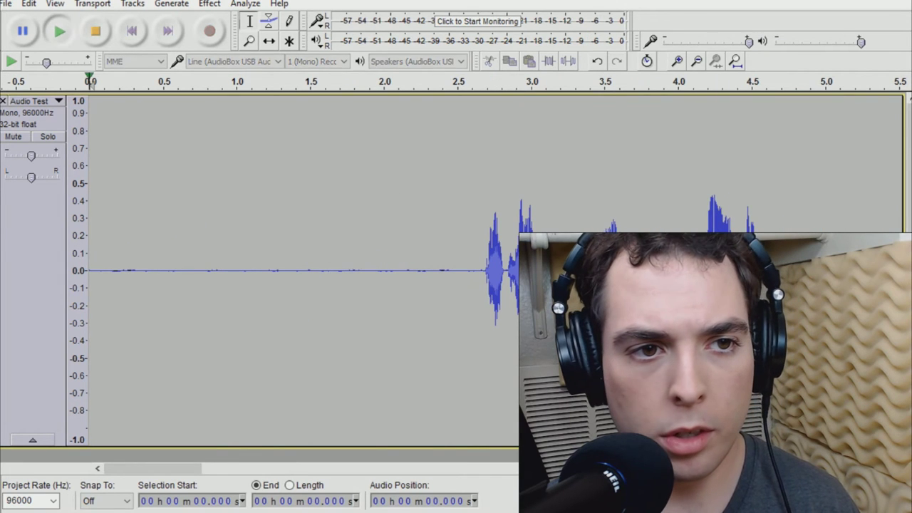
left_click(95, 31)
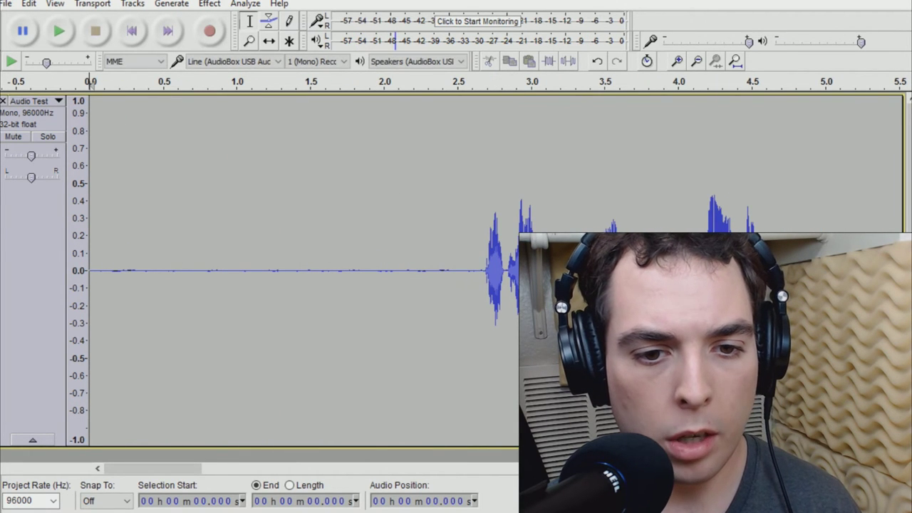
Capture a noise profile for Noise Reduction from about the first 1.2 seconds of silence.
left_click_drag(265, 271, 89, 271)
left_click(59, 31)
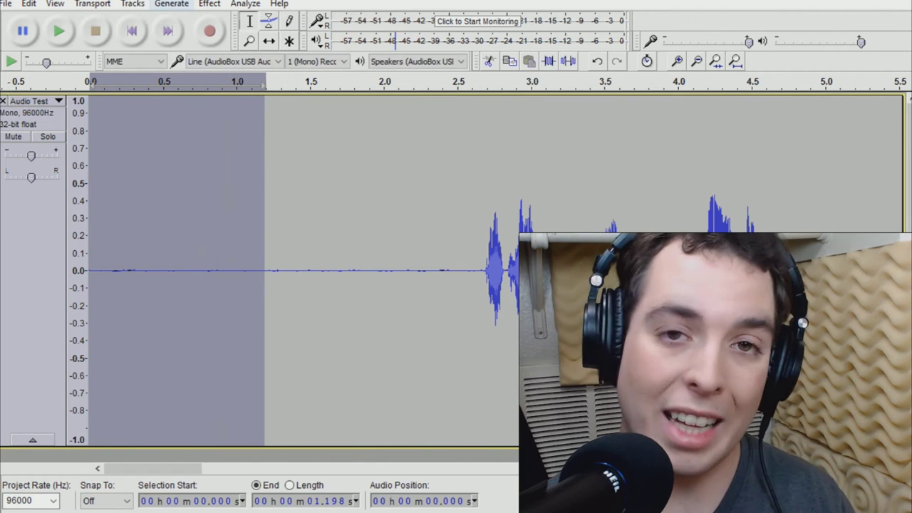
left_click(210, 4)
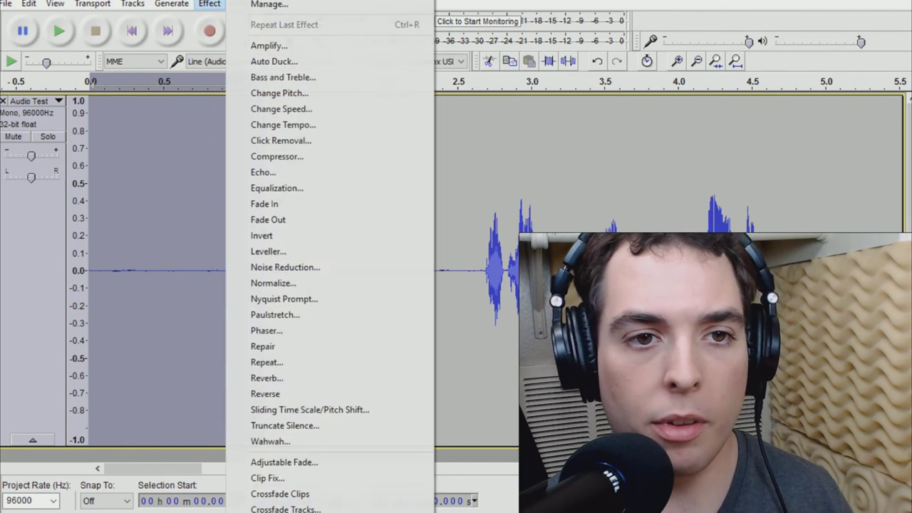
left_click(285, 267)
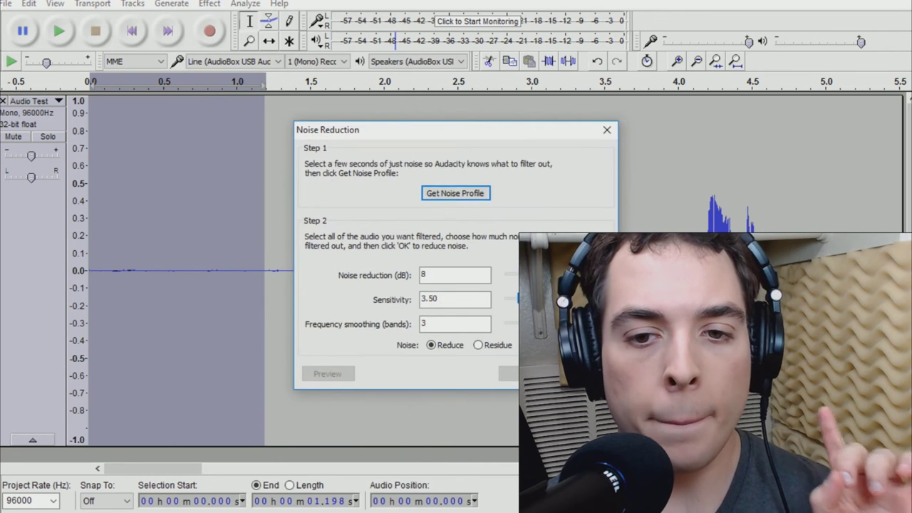
key("Return")
left_click(417, 271)
key("ctrl+a")
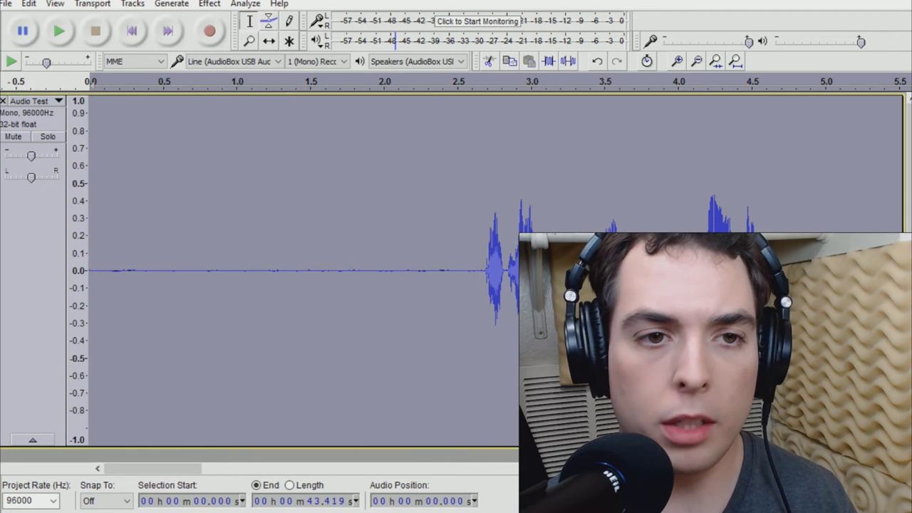
left_click(209, 3)
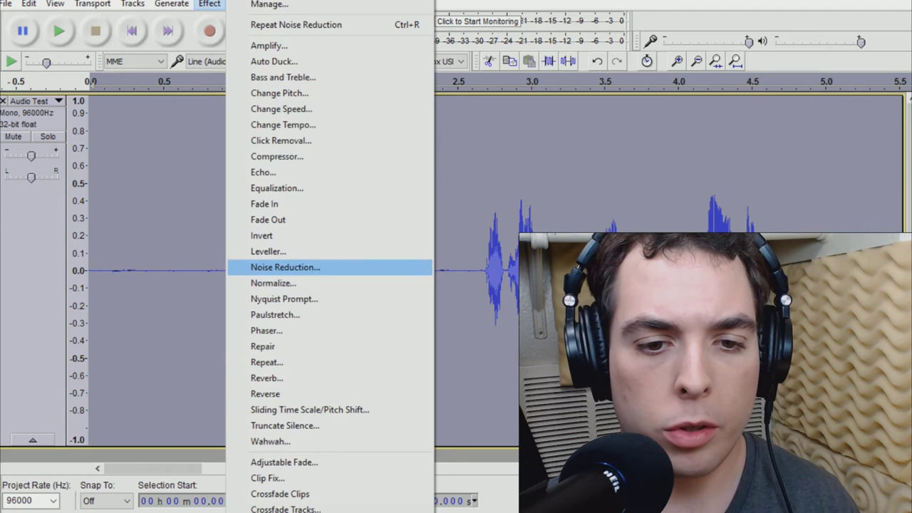
left_click(299, 267)
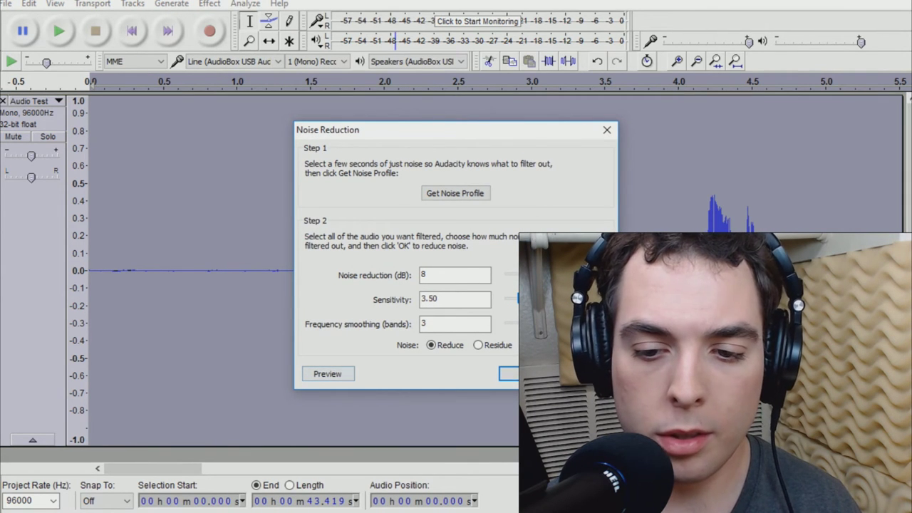
key("Return")
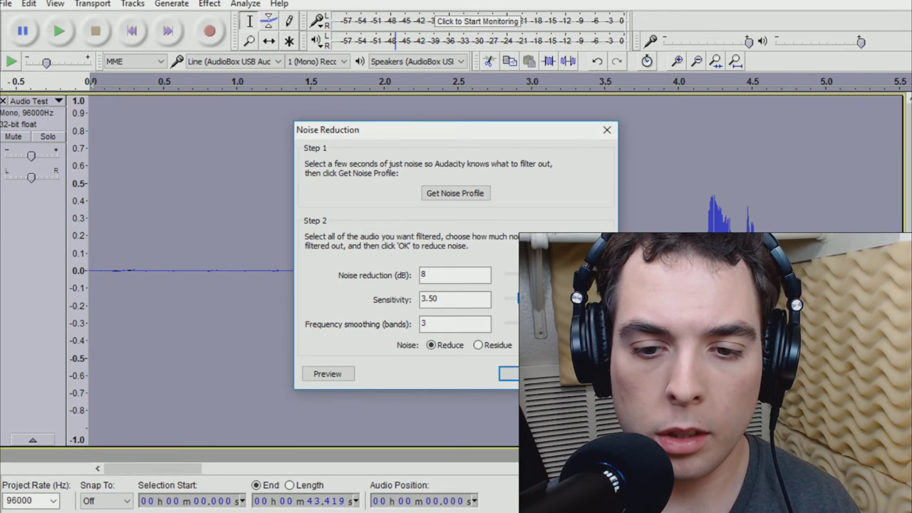
Delete about the first 2.5 seconds of silence before the speech begins.
left_click_drag(91, 213, 460, 214)
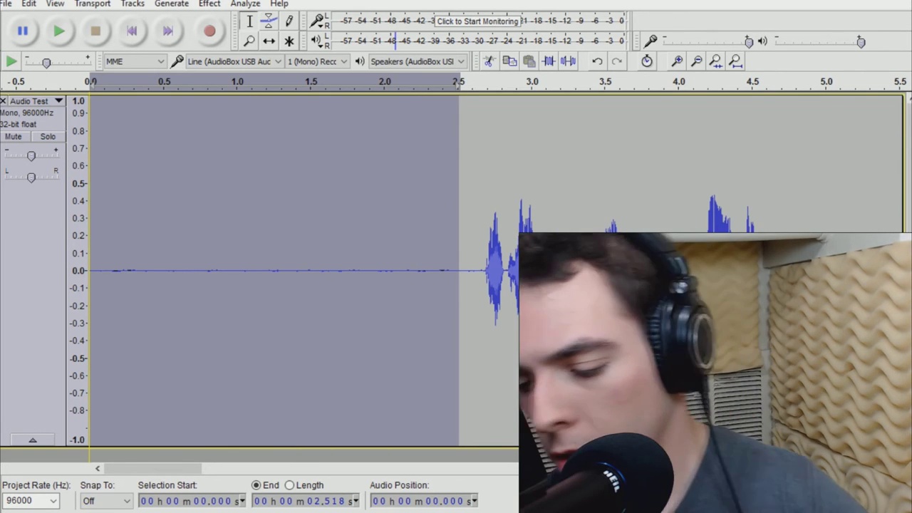
key("Delete")
left_click(223, 214)
Preview and apply Noise Reduction to the whole track with 8 dB reduction, sensitivity 3.50 and 3 frequency smoothing bands.
key("ctrl+a")
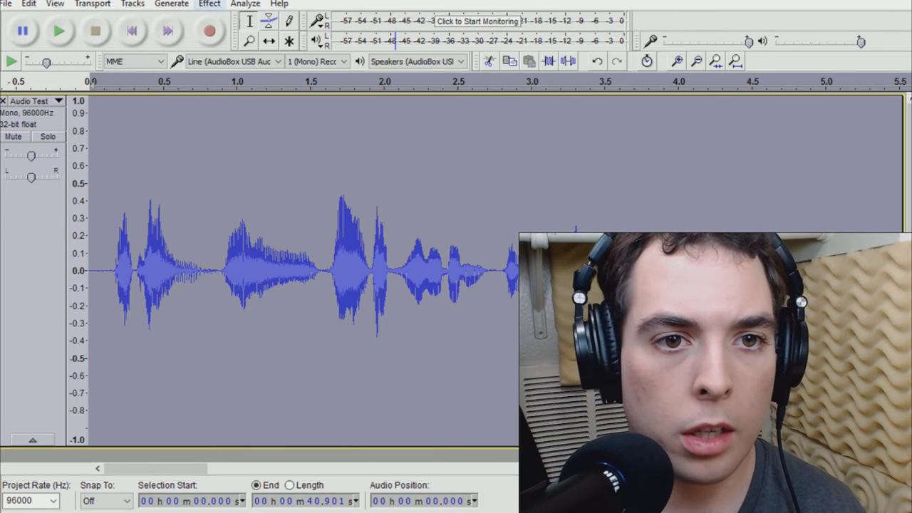
key("alt+c")
key("n")
key("Return")
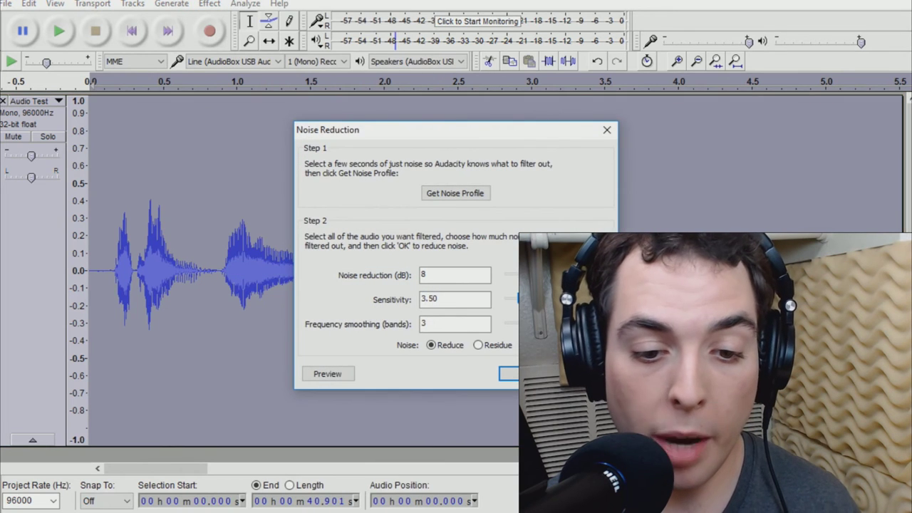
key("space")
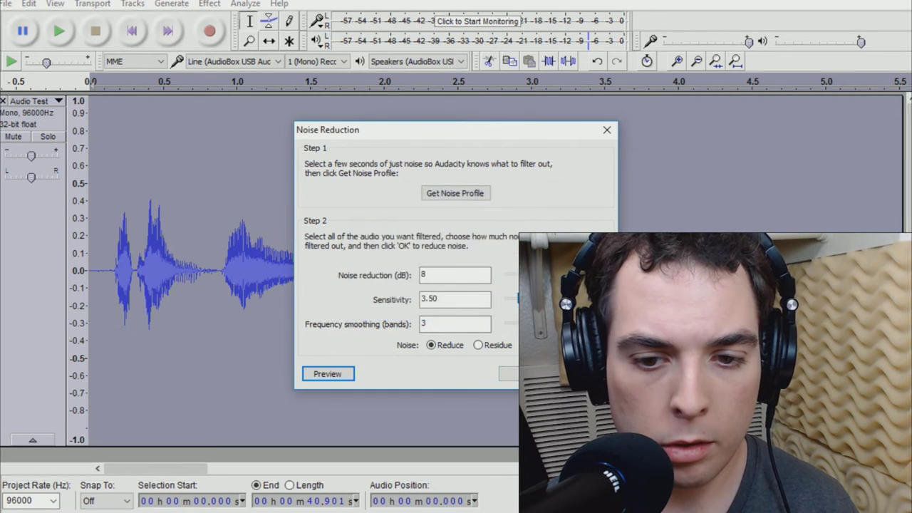
left_click(509, 373)
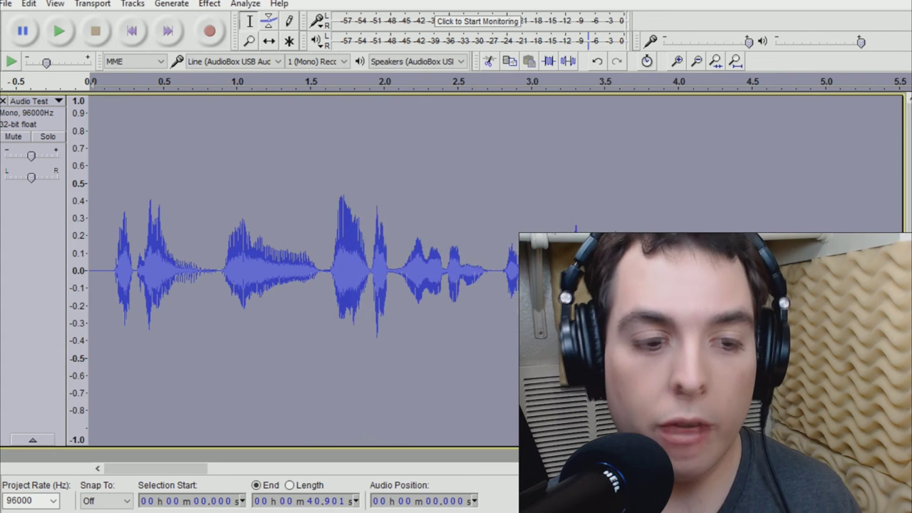
Examine the noise-reduced waveform across the whole track and up close, and return the cursor to the track start.
left_click(697, 61)
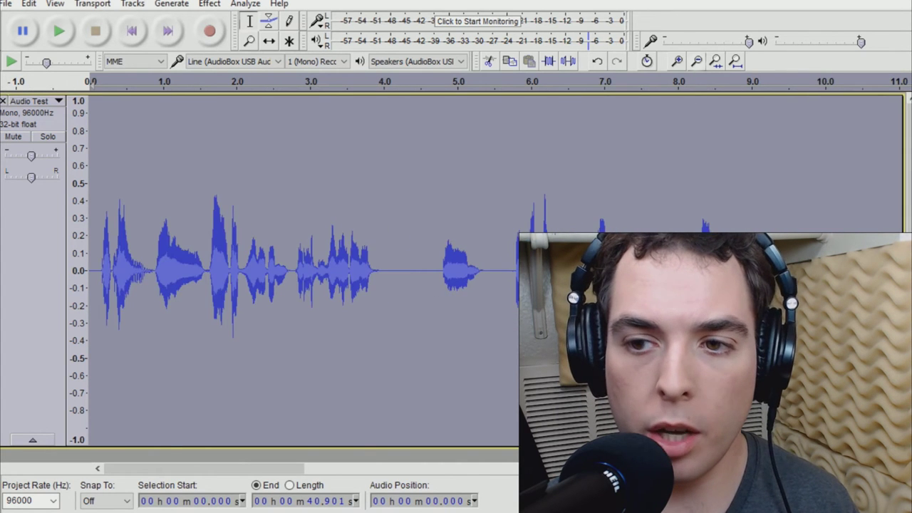
left_click(696, 61)
left_click(696, 60)
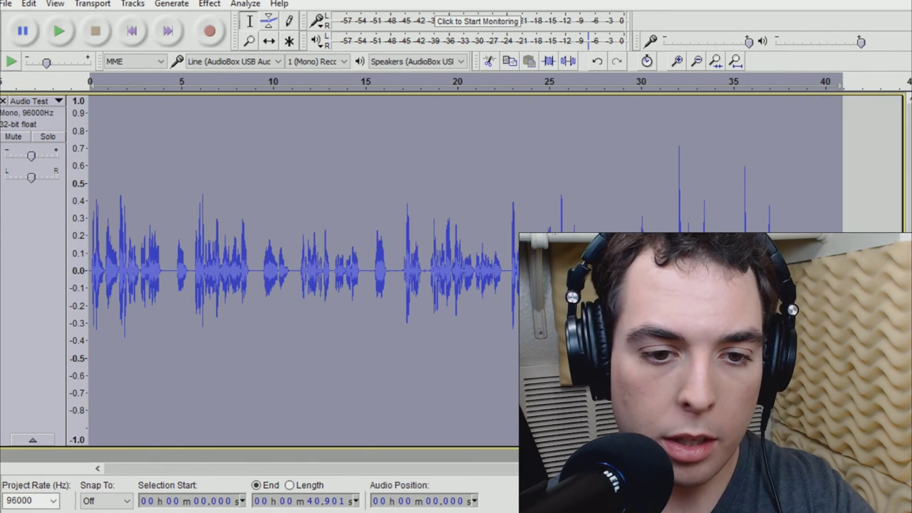
key("ctrl+1")
key("ctrl+1")
key("ctrl+1")
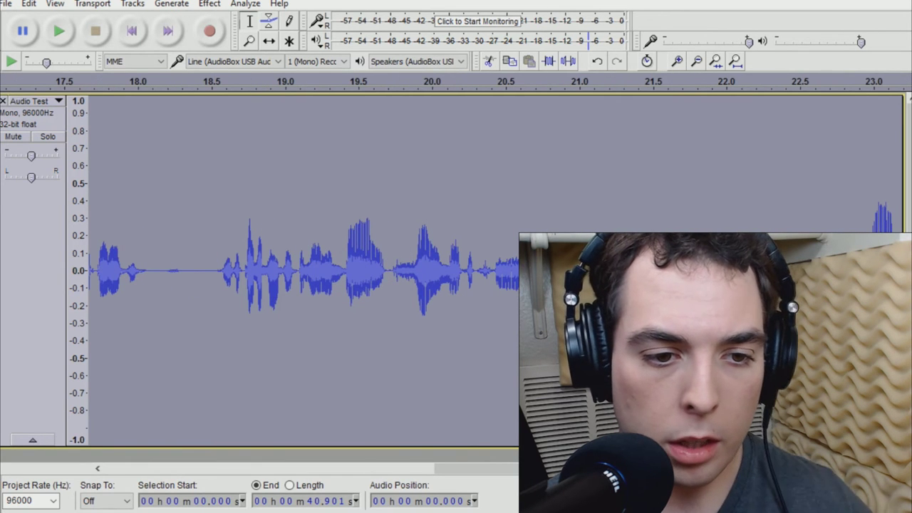
key("Home")
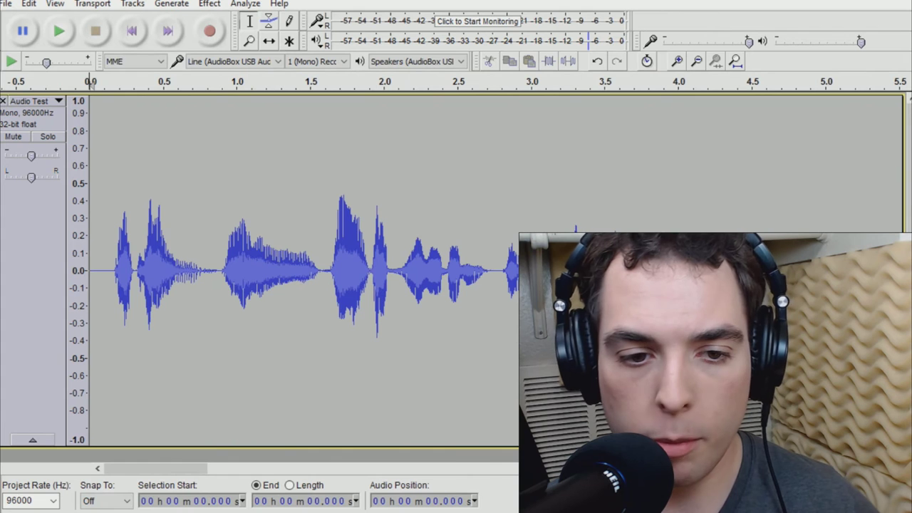
Listen to about the first 13 seconds of the noise-reduced track and return to its start.
left_click(59, 30)
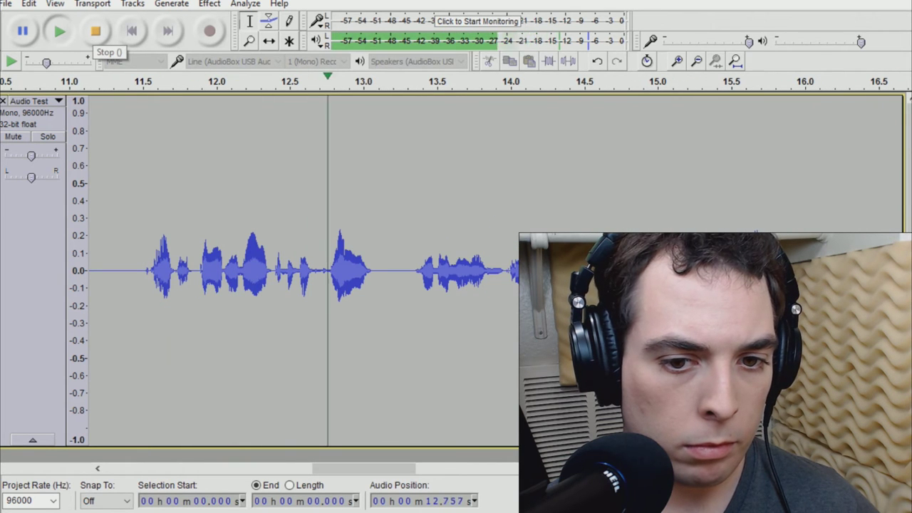
left_click(95, 31)
left_click(131, 31)
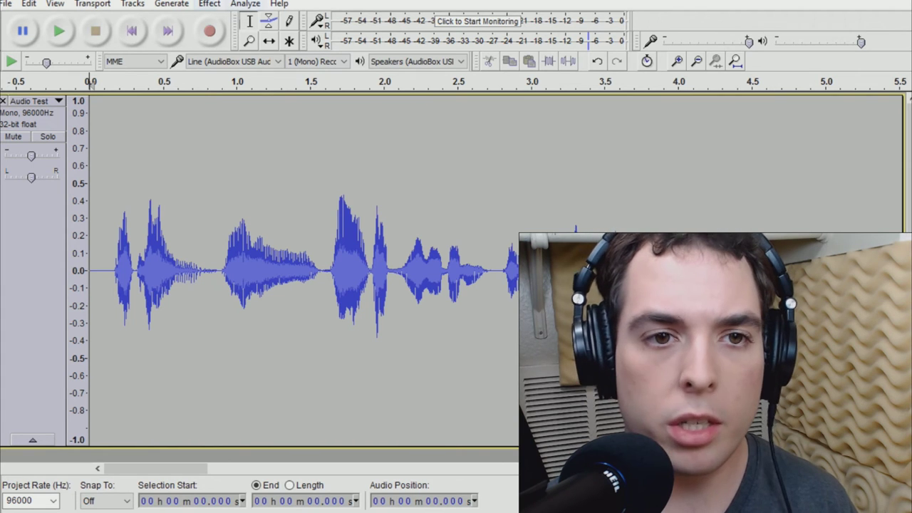
Draw an Equalization curve for the whole track with about 3 dB boost near 60 Hz, about 2 dB near 1000 Hz and roll-offs at both ends.
key("ctrl+a")
left_click(210, 4)
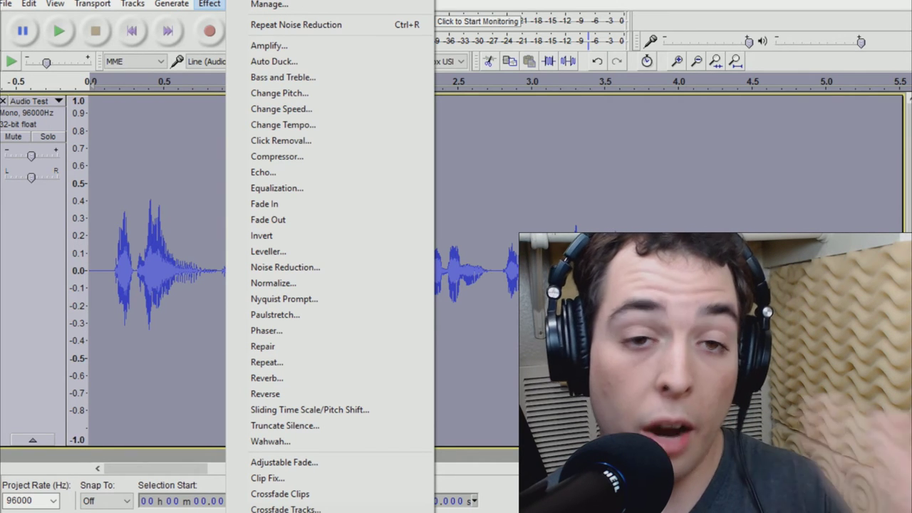
left_click(277, 187)
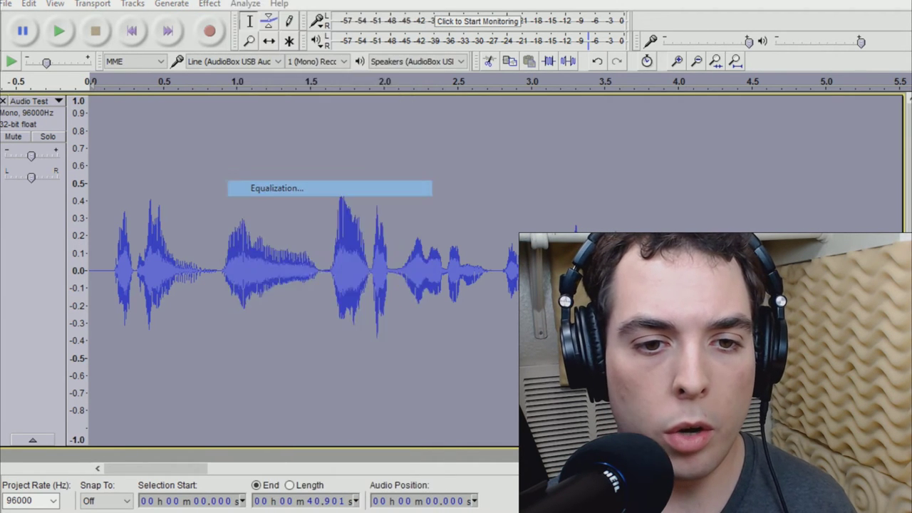
left_click_drag(447, 80, 368, 75)
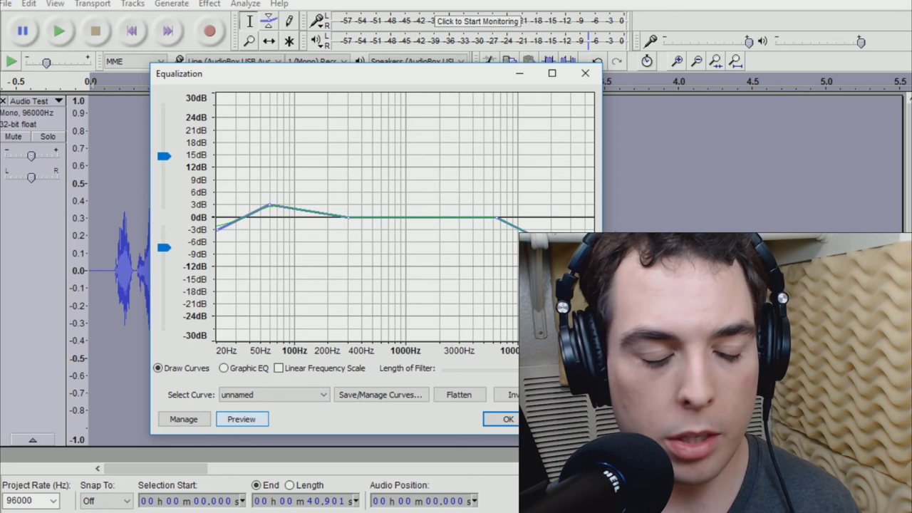
key("space")
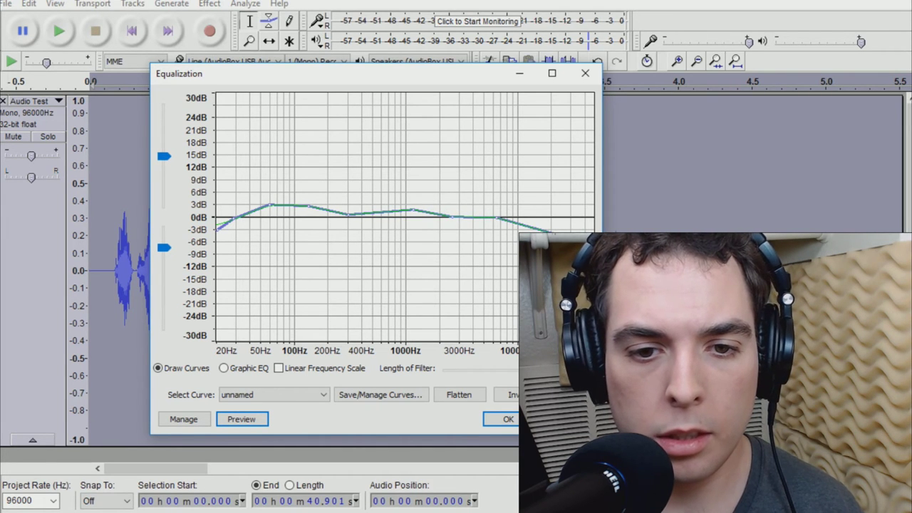
key("space")
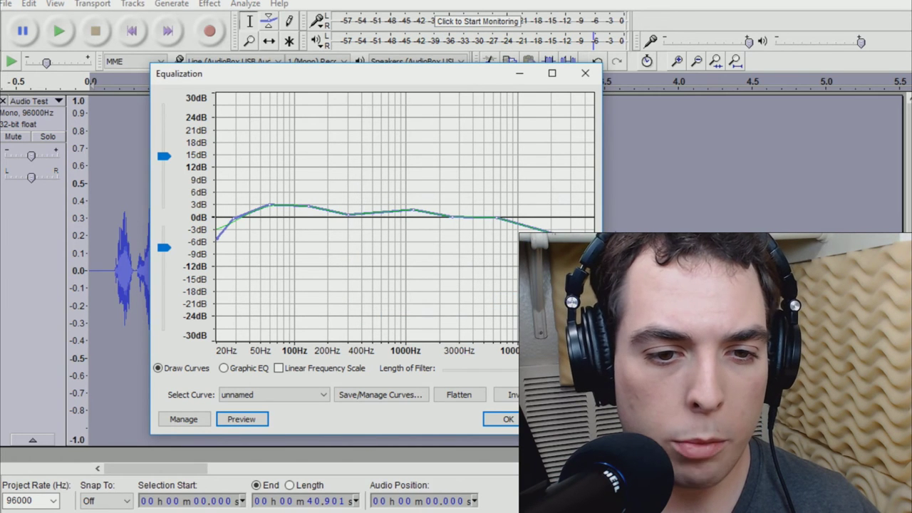
Soften the curve's bass boost to about 2 dB near 75 Hz and its midrange boost to about 1 dB, preview it and apply the Equalization.
left_click_drag(269, 205, 280, 209)
left_click_drag(411, 209, 411, 212)
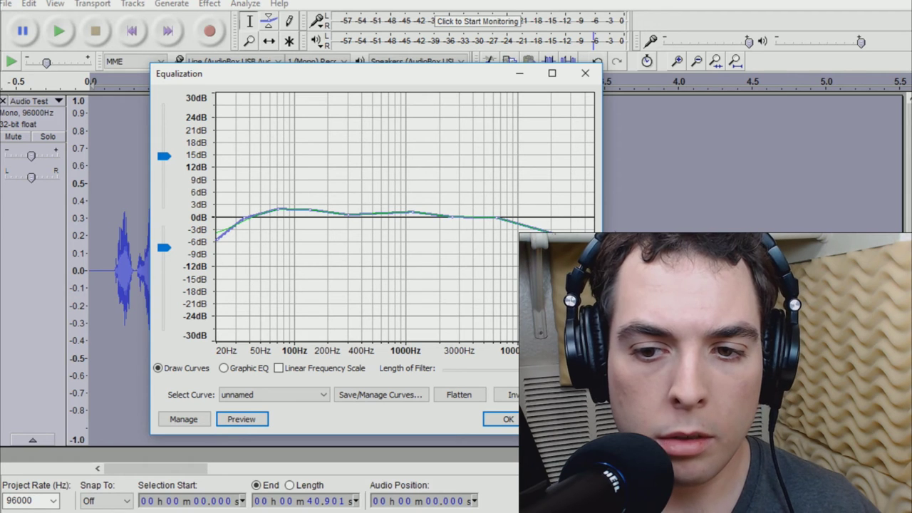
left_click(241, 419)
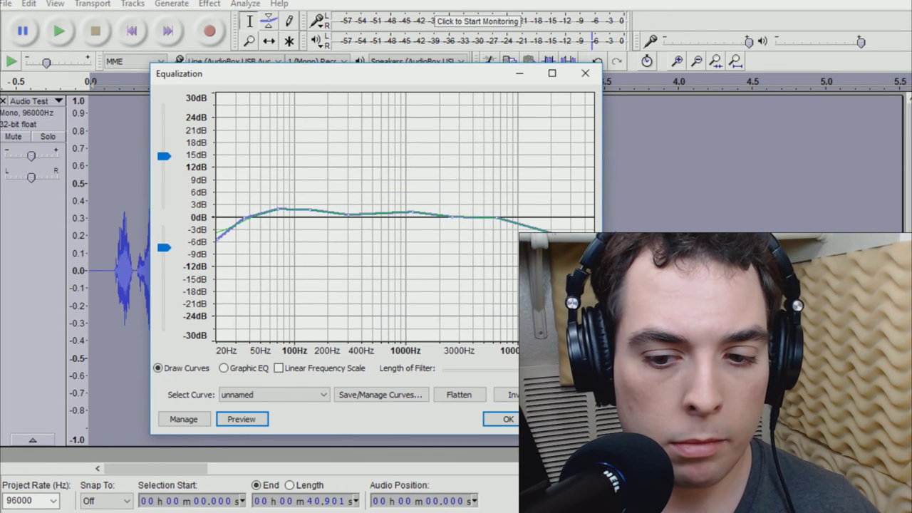
left_click(502, 418)
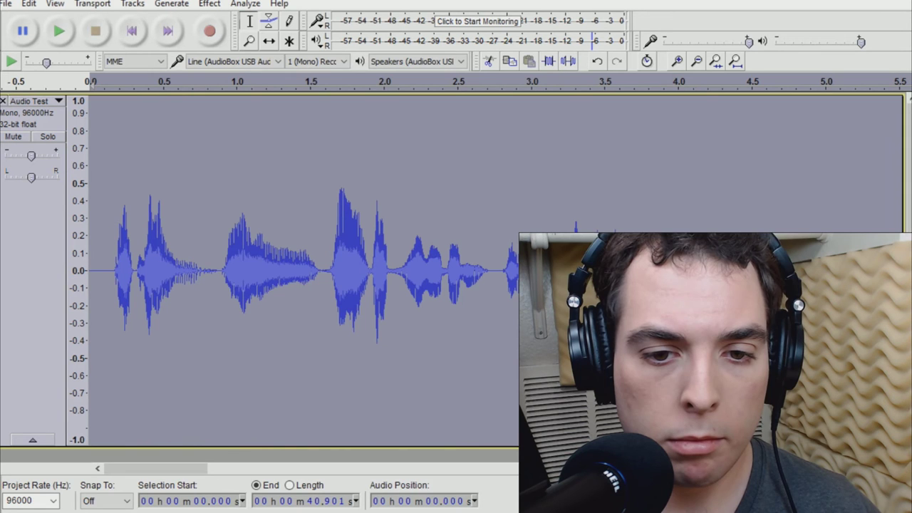
Apply Normalize to the whole equalized track.
left_click(209, 3)
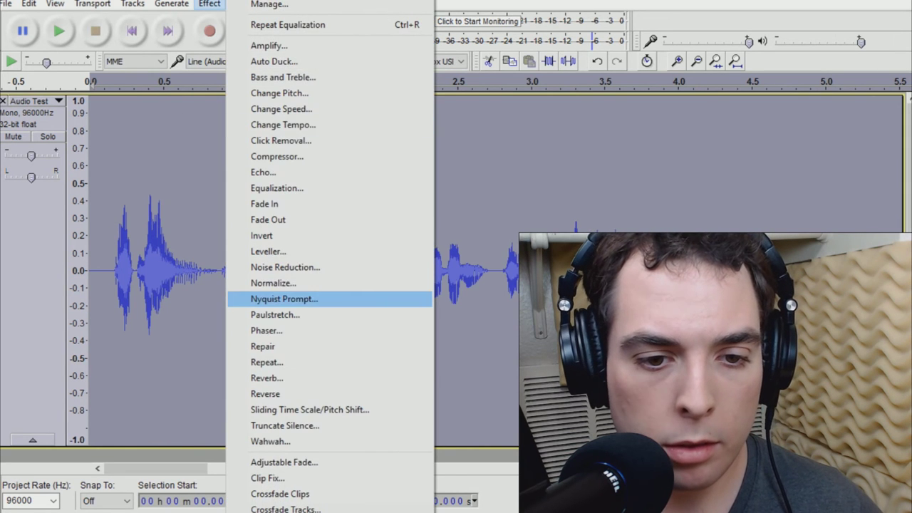
left_click(273, 282)
left_click(494, 298)
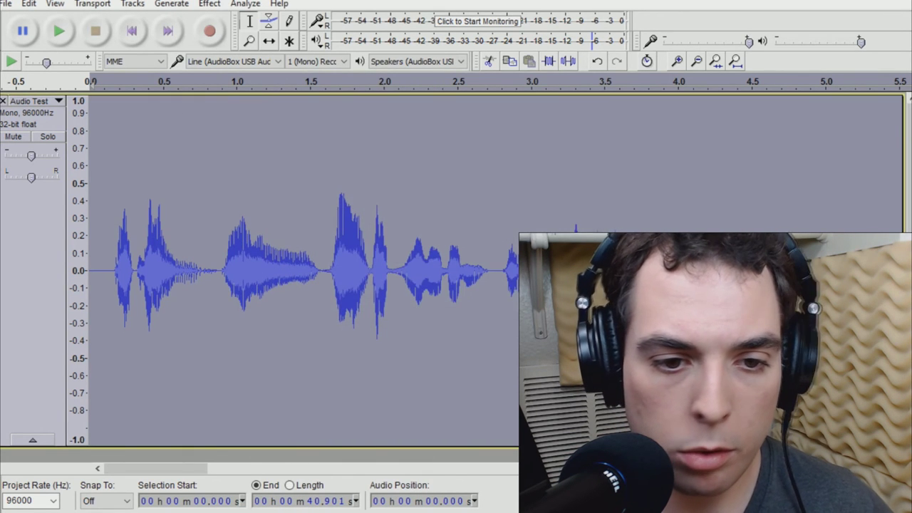
Clear the selection and listen to the first few seconds of the normalized track.
key("ctrl+shift+a")
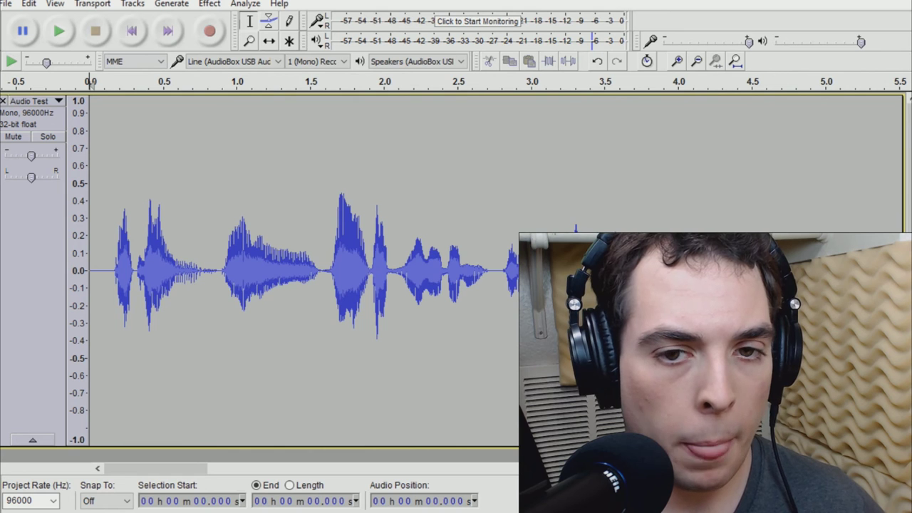
key("space")
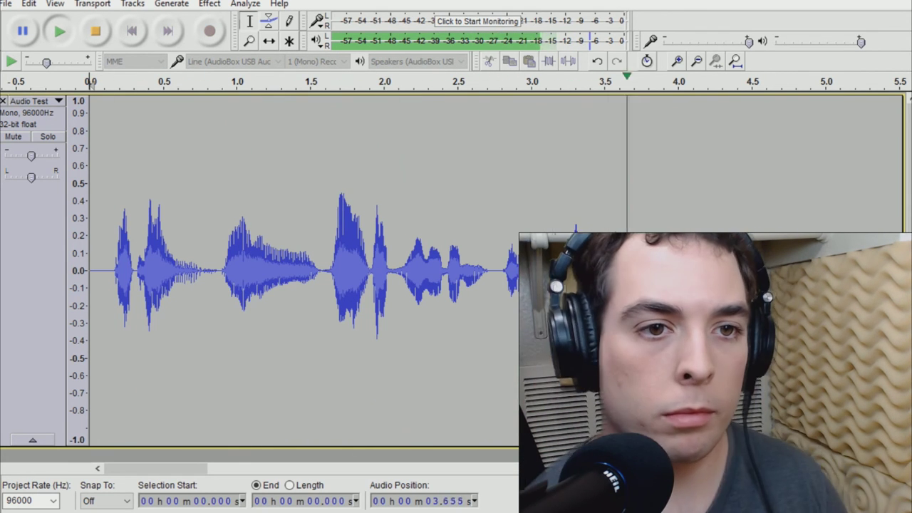
key("space")
View the whole track's waveform and listen from about 31.5 seconds, just before the tallest peak, to about 38 seconds.
key("ctrl+3")
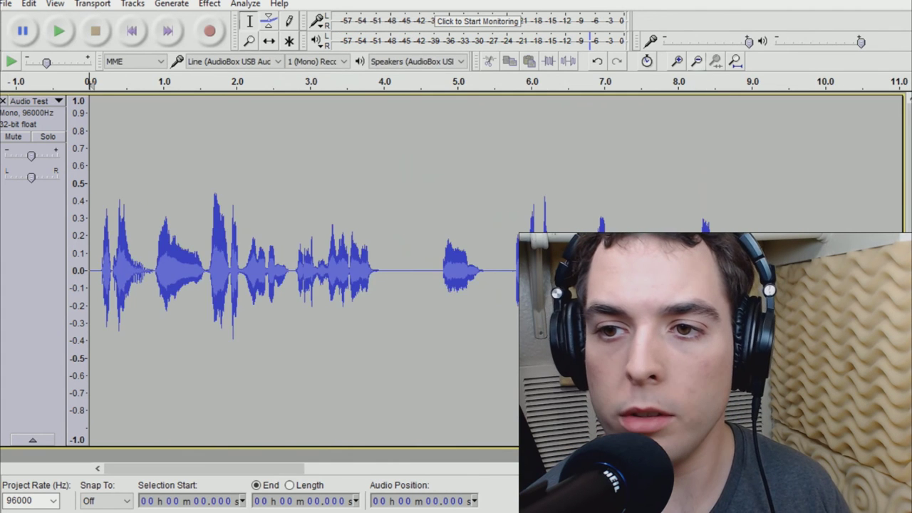
key("ctrl+3")
key("ctrl+3")
key("ctrl+3")
left_click(379, 213)
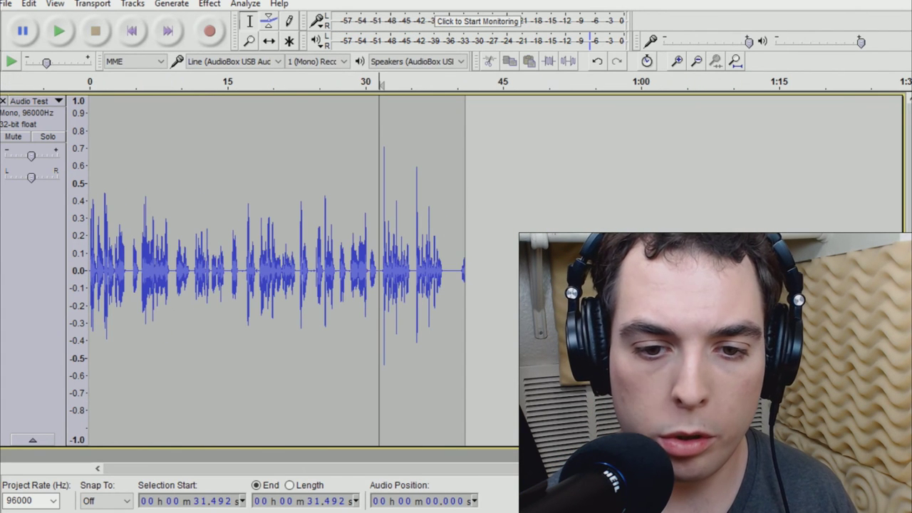
left_click(59, 30)
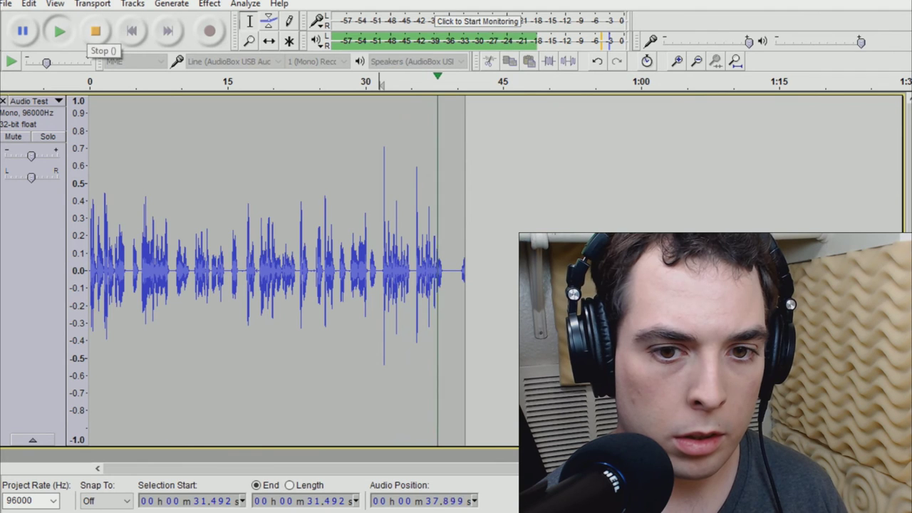
left_click(94, 31)
Delete the leftover silence and stray sound from about 39 seconds to the track's end.
mouse_move(439, 214)
left_mouse_down()
mouse_move(494, 213)
mouse_move(447, 214)
left_mouse_up()
key("Delete")
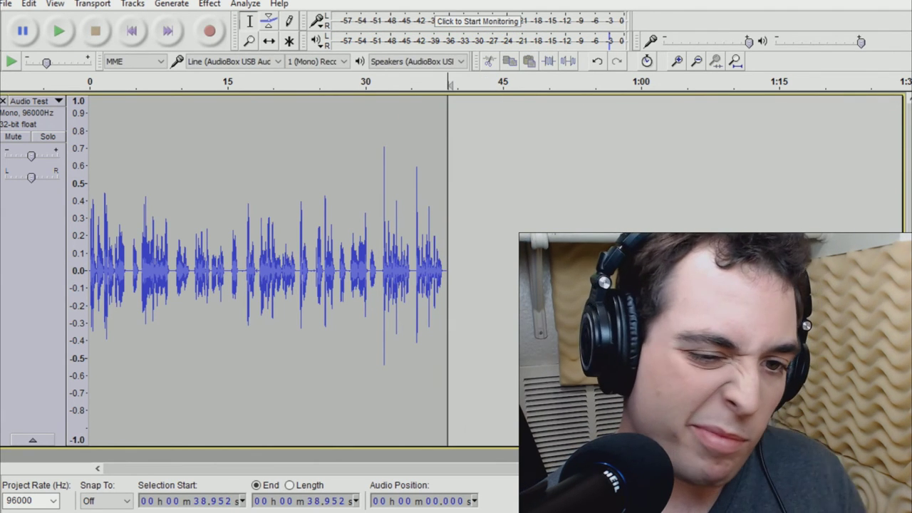